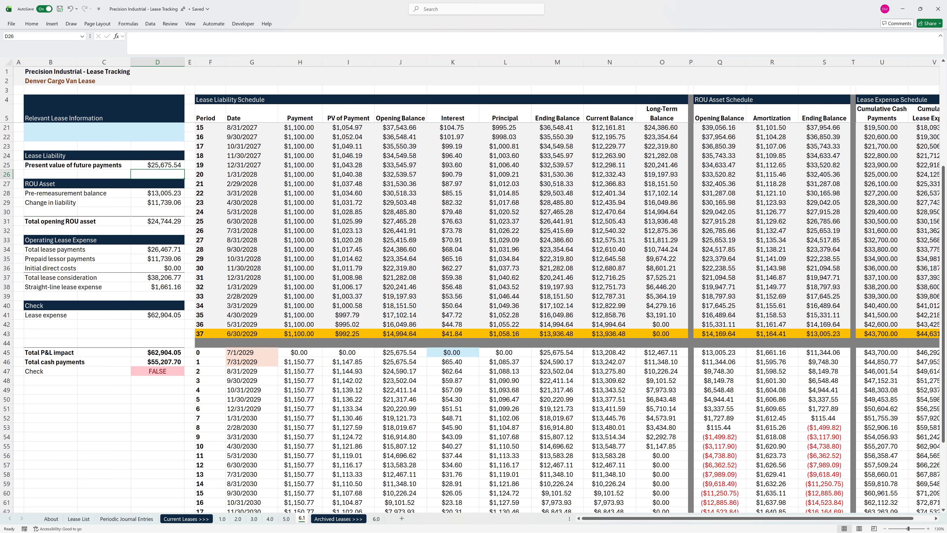
Step: Calculate the present value of future payments as a share of 29000 in D26 with =D25/29000
type("=D25/29000")
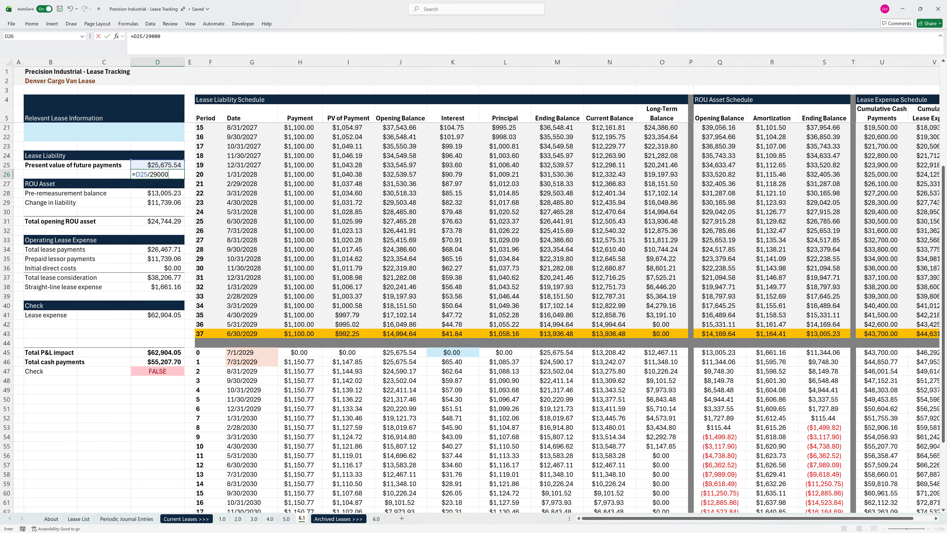
key("ctrl+Return")
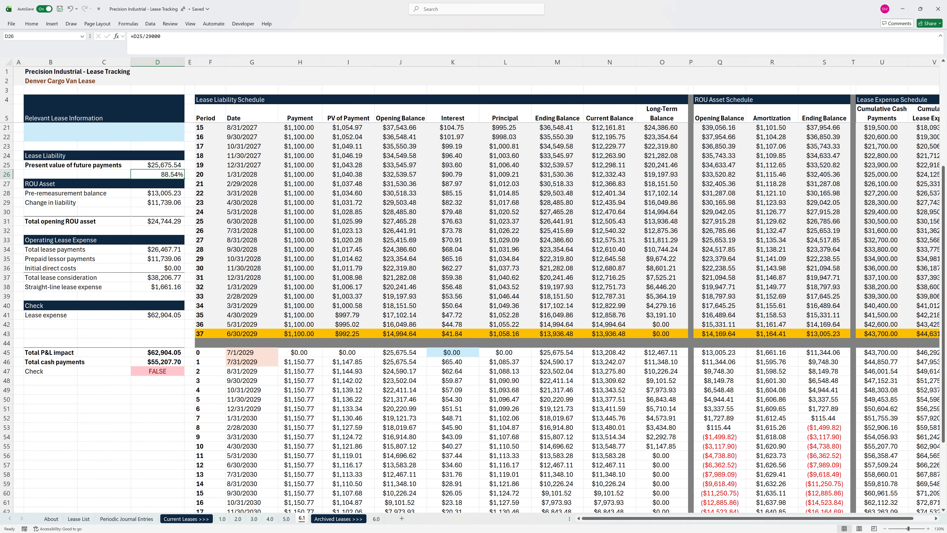
Step: In the Lease List sheet, copy the Operating classification from the Denver Warehouse Lease to the Denver Cargo Van Lease in K11
left_click(79, 519)
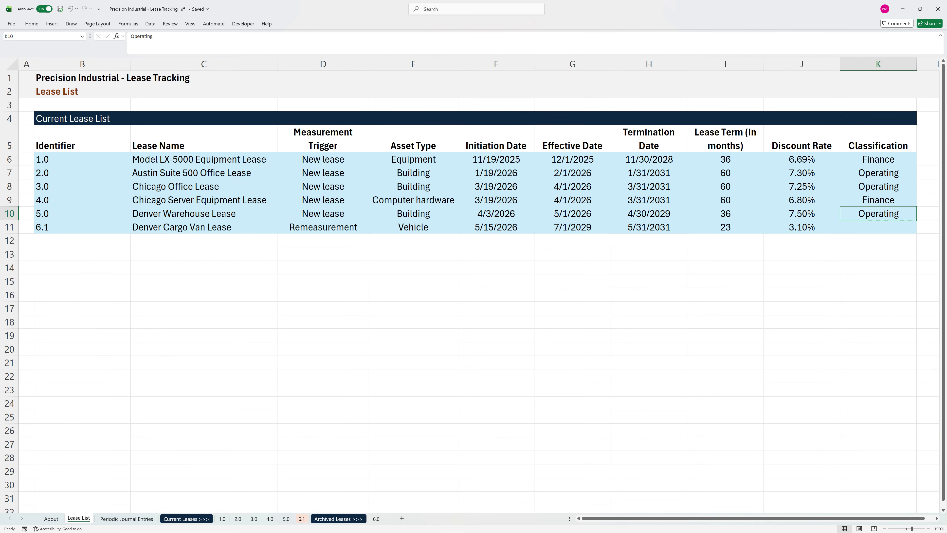
key("ctrl+c")
key("Down")
key("ctrl+v")
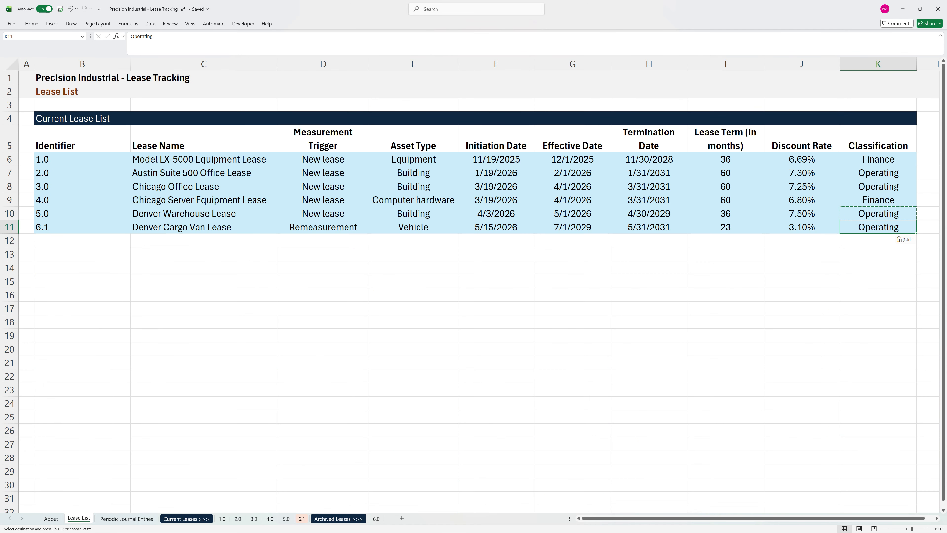
key("Escape")
key("Escape")
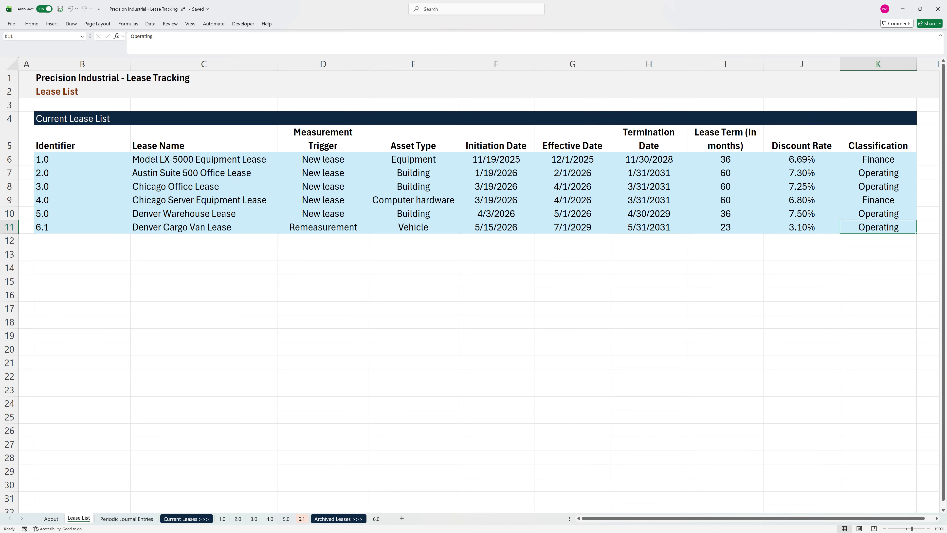
Step: Return to sheet 6.1 and clear the temporary ratio in D26
left_click(302, 519)
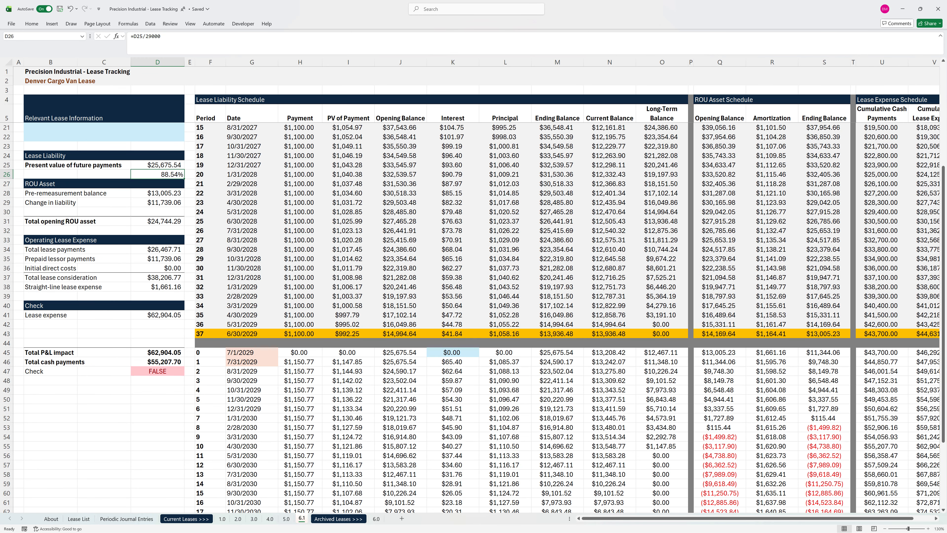
key("Delete")
Step: Link the post-remeasurement period 0 opening ROU asset balance in Q45 to the total opening ROU asset in D31
key("ctrl+Right")
key("ctrl+Right")
key("ctrl+Right")
key("ctrl+Down")
key("ctrl+Down")
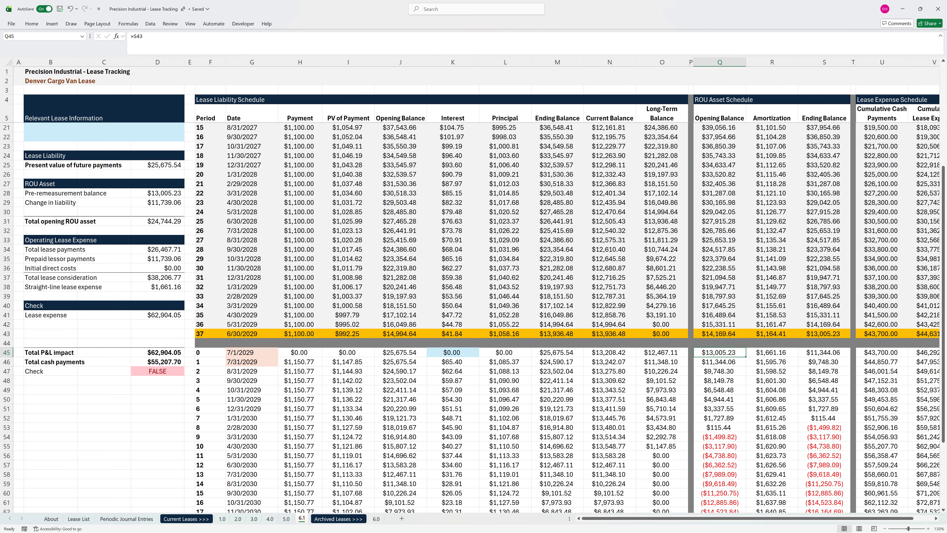
type("=")
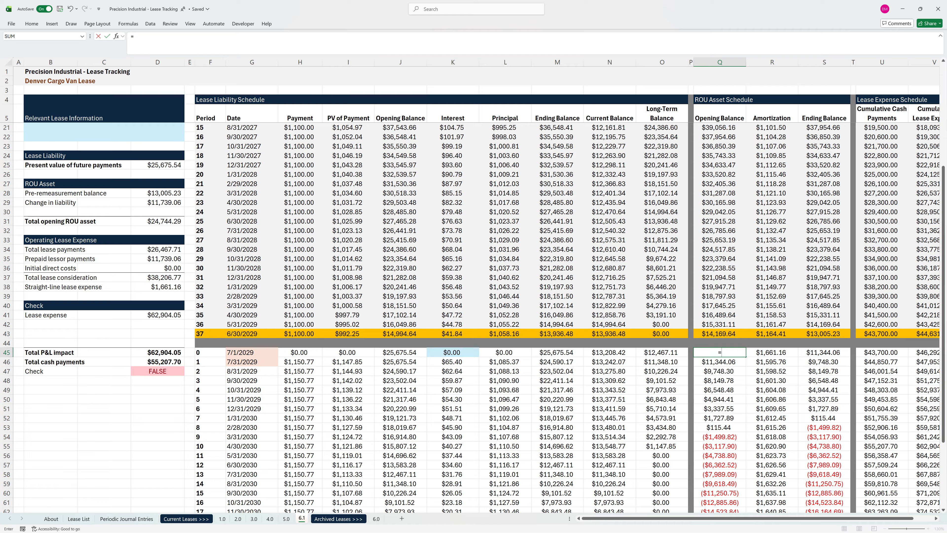
key("Up")
key("Up")
key("Up")
key("Up")
key("Up")
key("Up")
key("Up")
key("Up")
key("Up")
key("Up")
key("Up")
key("Up")
key("Up")
key("Up")
key("ctrl+Left")
key("ctrl+Left")
key("ctrl+Left")
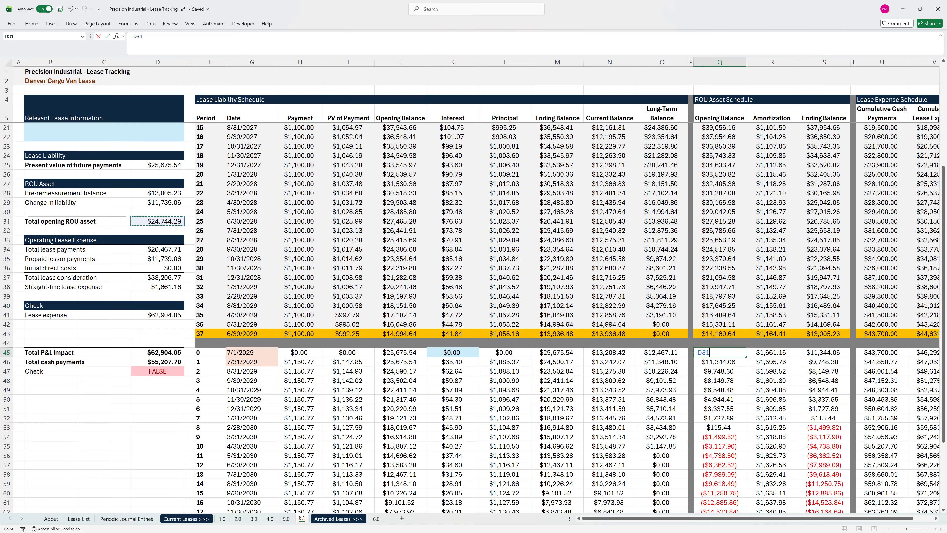
key("ctrl+Return")
Step: Copy the zero period 0 interest cell K45 over the period 0 amortization in R45
key("Left")
key("Left")
key("Left")
key("Left")
key("Left")
key("Left")
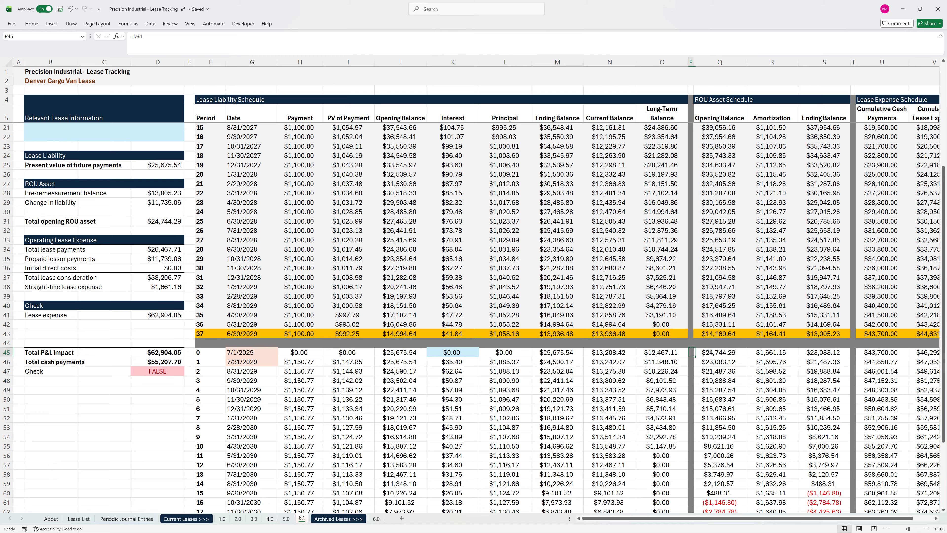
key("ctrl+c")
key("Right")
key("Right")
key("Right")
key("Right")
key("Right")
key("Right")
key("Right")
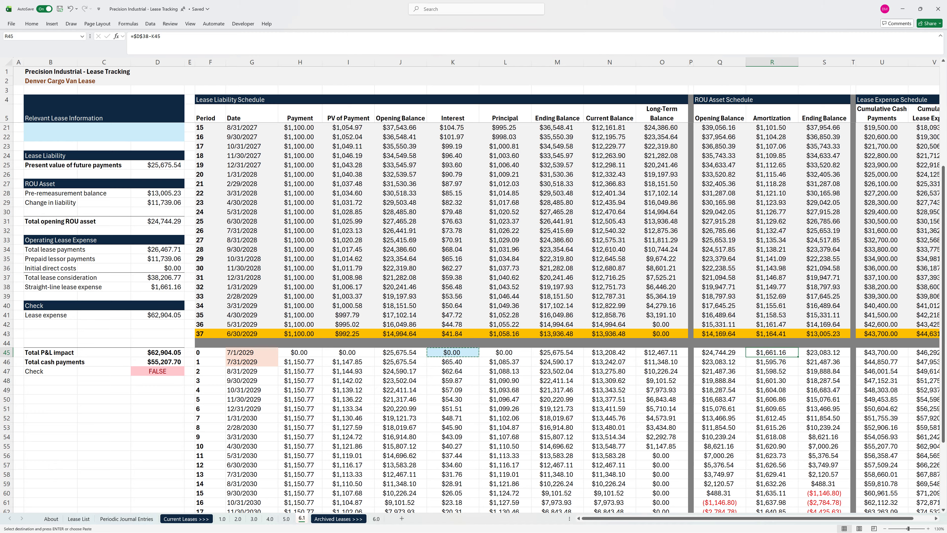
key("ctrl+v")
key("Escape")
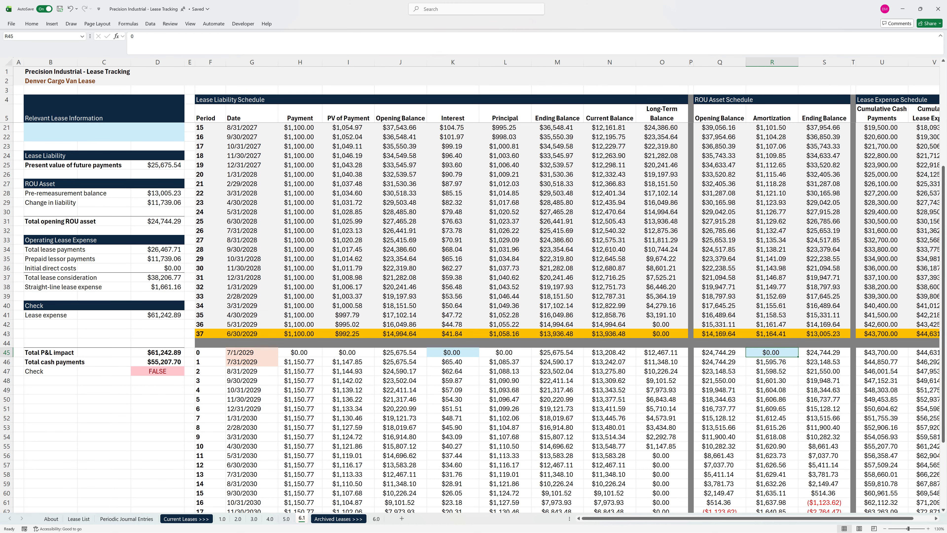
Step: Clear the total lease payments, prepaid lessor payments and initial direct costs amounts in D34:D36
scroll(473, 317, "down", 2)
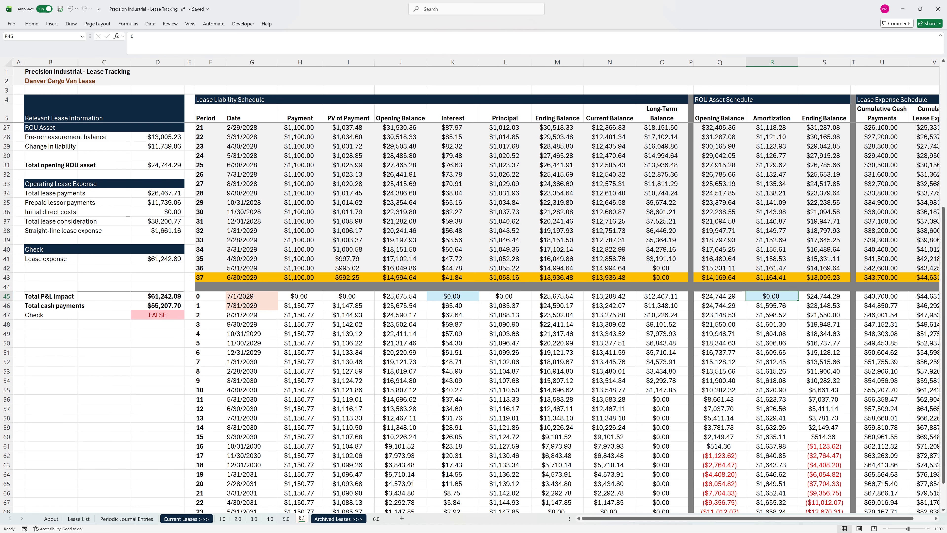
scroll(472, 317, "down", 1)
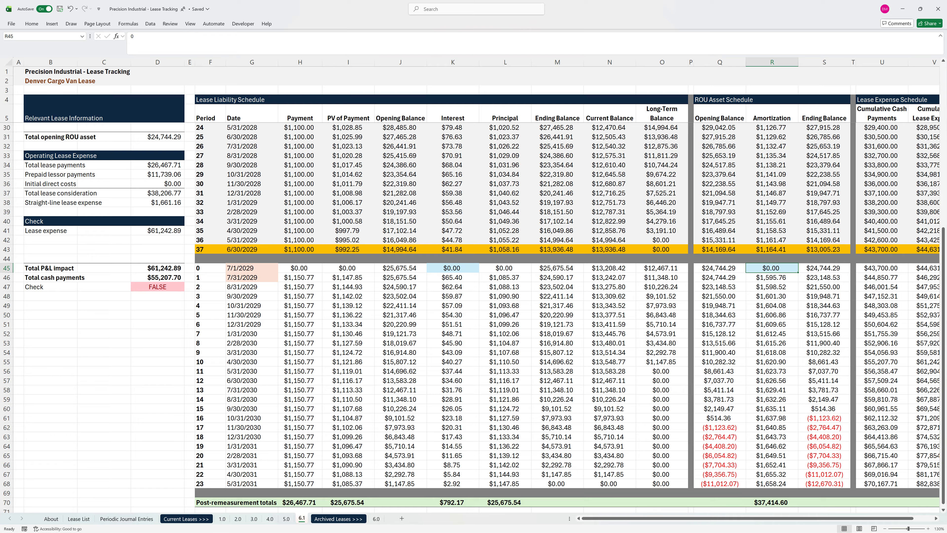
key("ctrl+Left")
key("ctrl+Left")
key("ctrl+Left")
key("ctrl+Left")
key("ctrl+Left")
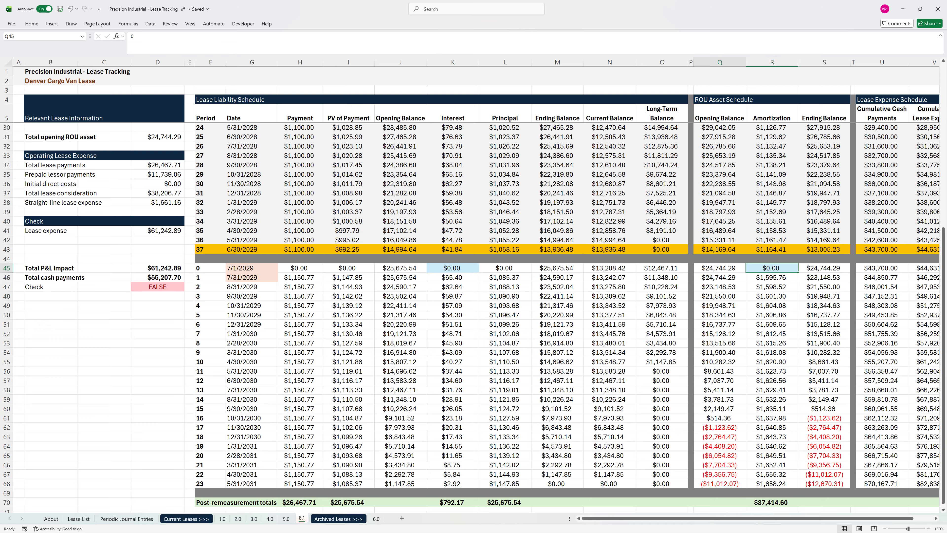
key("ctrl+Right")
key("ctrl+Up")
key("ctrl+Up")
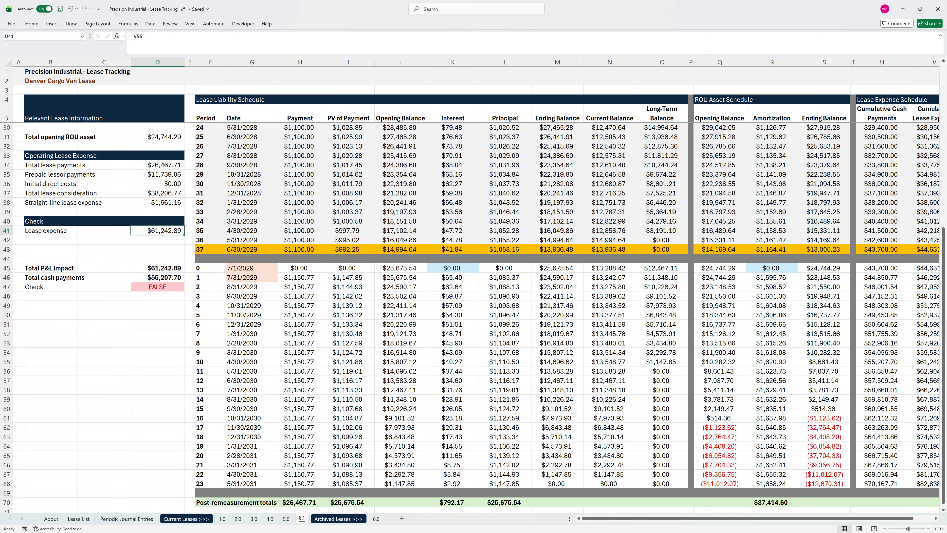
key("Up")
key("Up")
key("shift+Up")
key("shift+Up")
key("Delete")
key("Up")
key("Up")
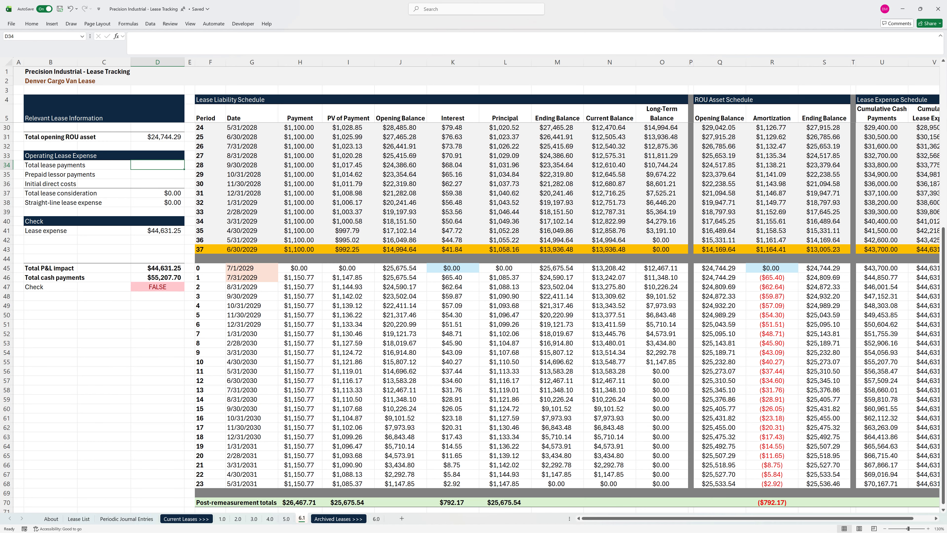
Step: Insert a row below the post-remeasurement totals and label it "Lease totals" in F71
scroll(476, 317, "down", 5)
left_click(210, 371)
key("shift+space")
key("ctrl+shift+plus")
left_click(211, 371)
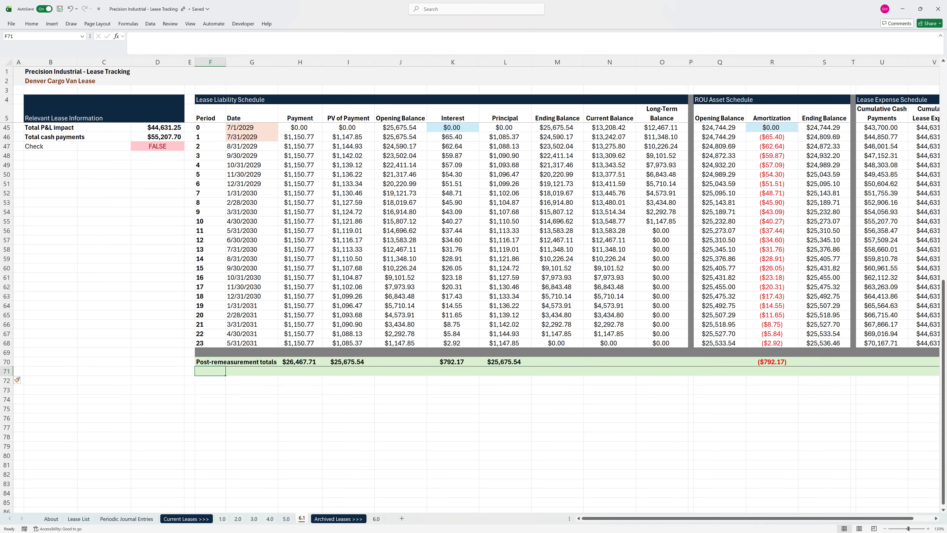
type("Lease totals")
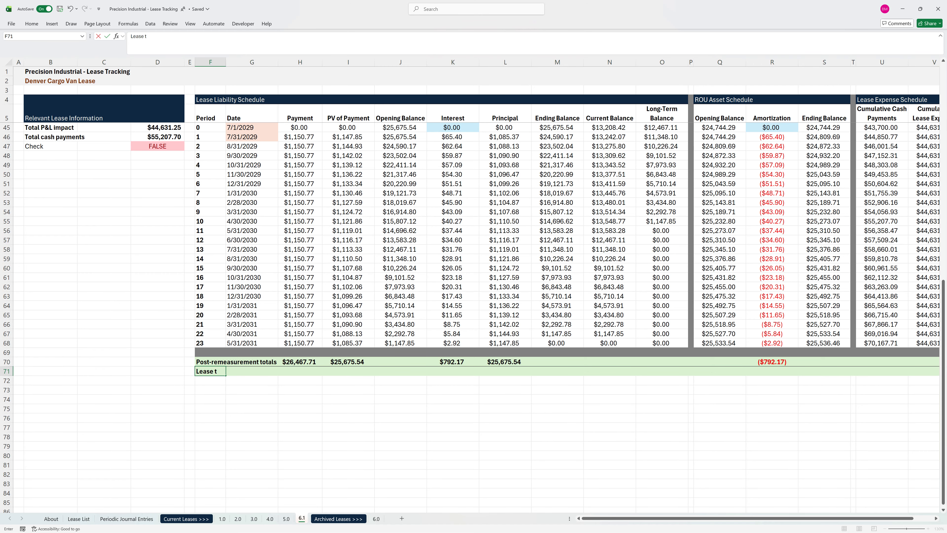
Step: Total the Payment column for the whole lease in H71 with =SUM(H6:H69)
key("Tab")
key("Tab")
type("=SUM(")
key("Up")
key("Up")
key("ctrl+shift+Up")
key("ctrl+shift+Up")
key("ctrl+shift+Up")
key("ctrl+shift+Up")
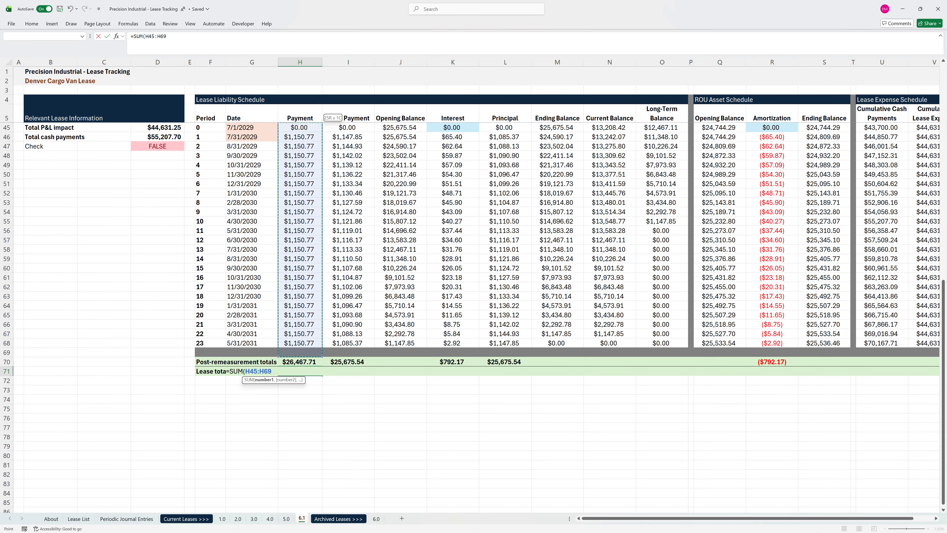
key("shift+Down")
type(")")
key("ctrl+Return")
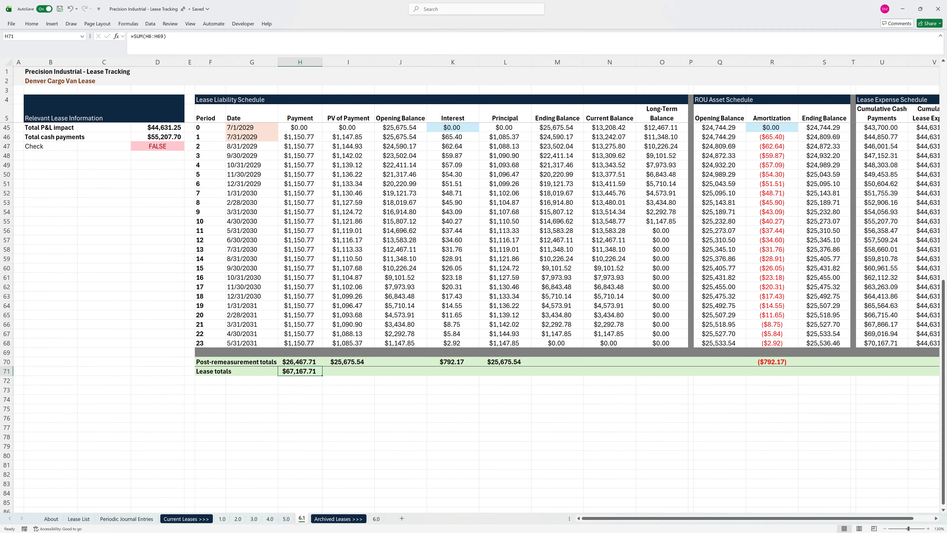
Step: Copy the H71 lease total formula to the PV of Payment, Interest, Principal and Amortization columns of row 71
key("ctrl+c")
key("Right")
key("ctrl+v")
key("Right")
key("Right")
key("ctrl+v")
key("Right")
key("ctrl+v")
key("Right")
key("Right")
key("Right")
key("Right")
key("Right")
key("Right")
key("ctrl+v")
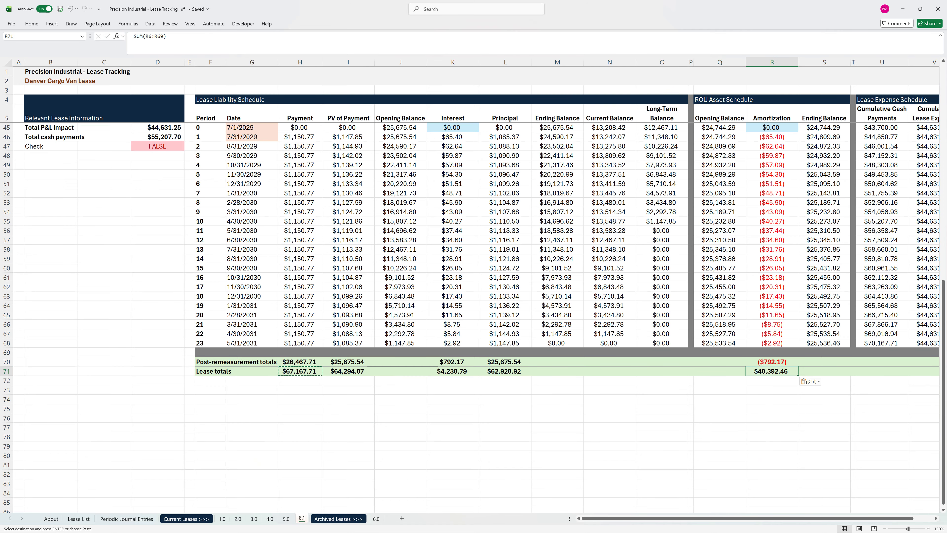
key("Escape")
Step: Link total lease payments in D34 to the whole-lease payment total in H71
key("ctrl+Left")
key("ctrl+Left")
key("ctrl+Left")
key("ctrl+Left")
key("ctrl+Left")
key("ctrl+Left")
scroll(477, 317, "up", 4)
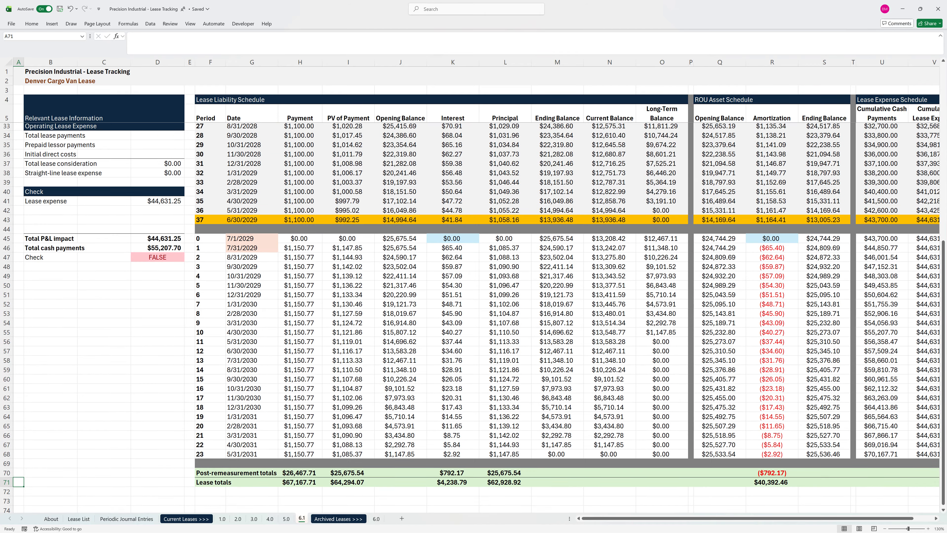
key("Up")
key("Up")
key("Up")
key("Up")
key("Up")
key("Up")
key("Up")
key("Up")
key("Up")
key("Up")
key("Up")
key("Up")
key("Up")
key("Up")
key("Up")
key("Up")
key("Up")
key("Up")
key("Up")
key("Up")
key("Right")
key("Right")
type("=")
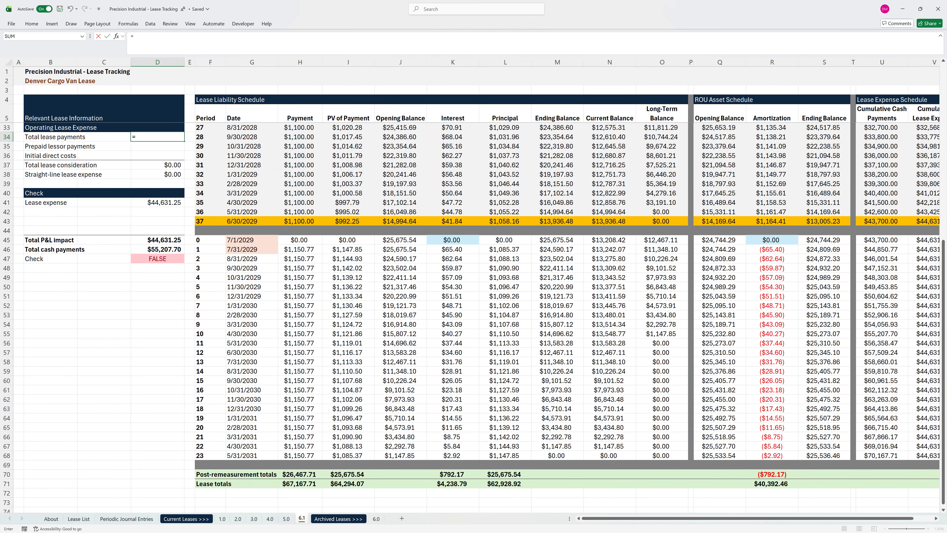
left_click(300, 483)
key("ctrl+Return")
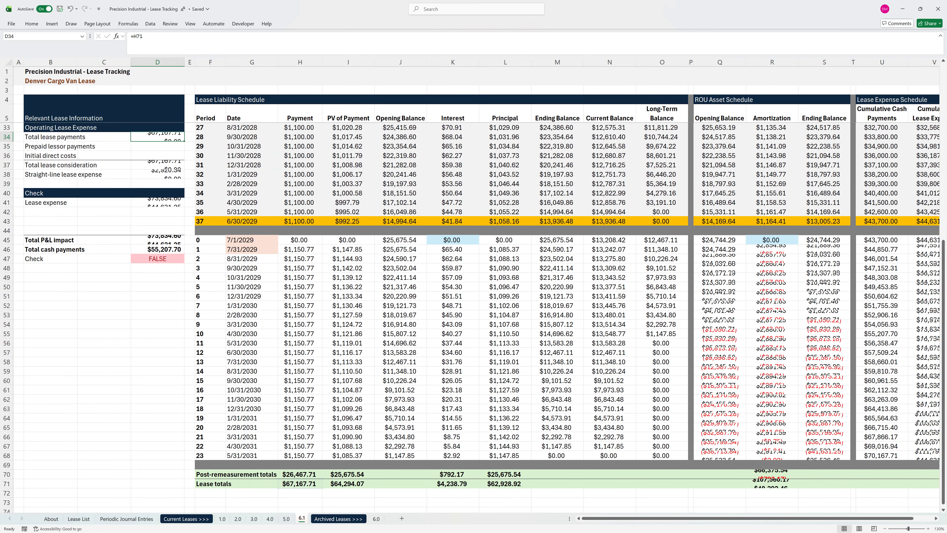
Step: Link prepaid lessor payments in D35 to the prepaid lessor payments in cell D29 of sheet 6.0
key("Down")
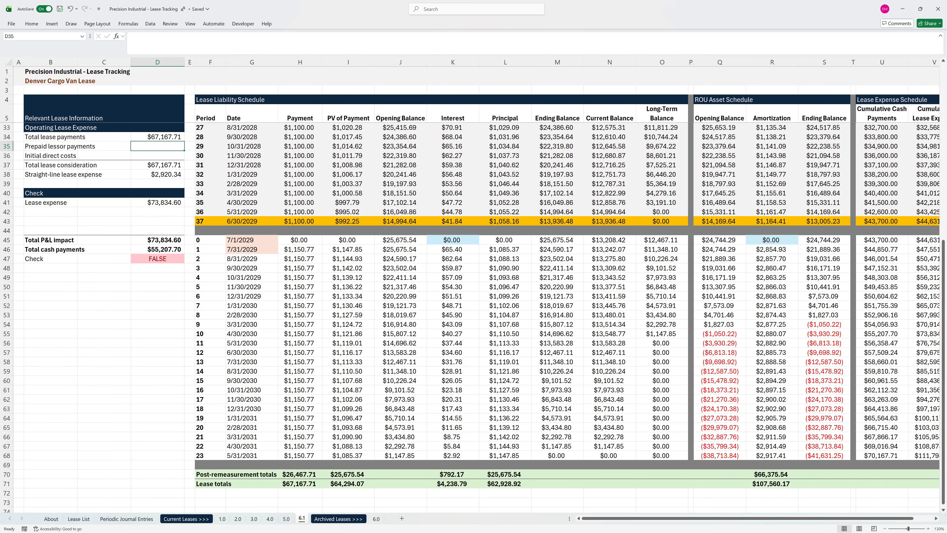
type("=")
key("ctrl+Page_Down")
key("ctrl+Page_Down")
left_click(139, 306)
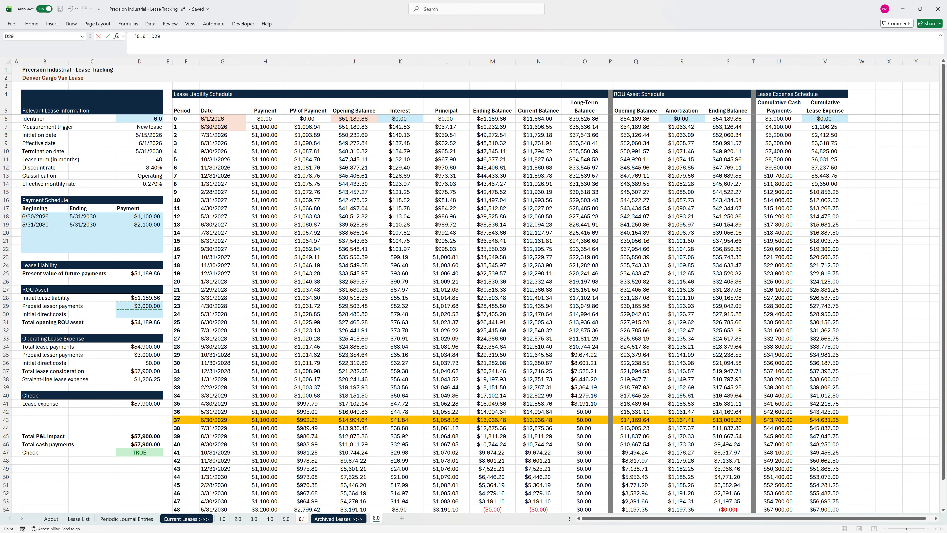
key("Return")
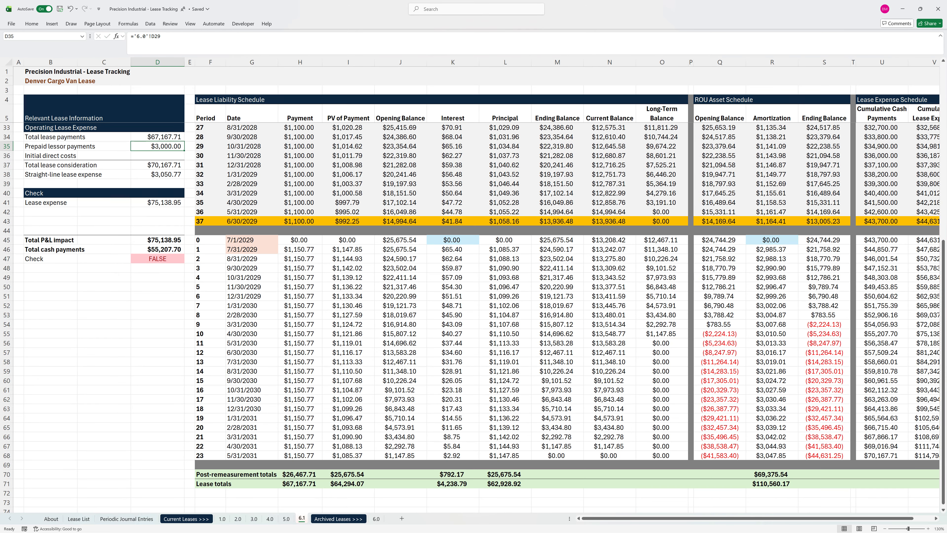
Step: Copy the D35 link formula down to initial direct costs in D36
key("ctrl+c")
key("Down")
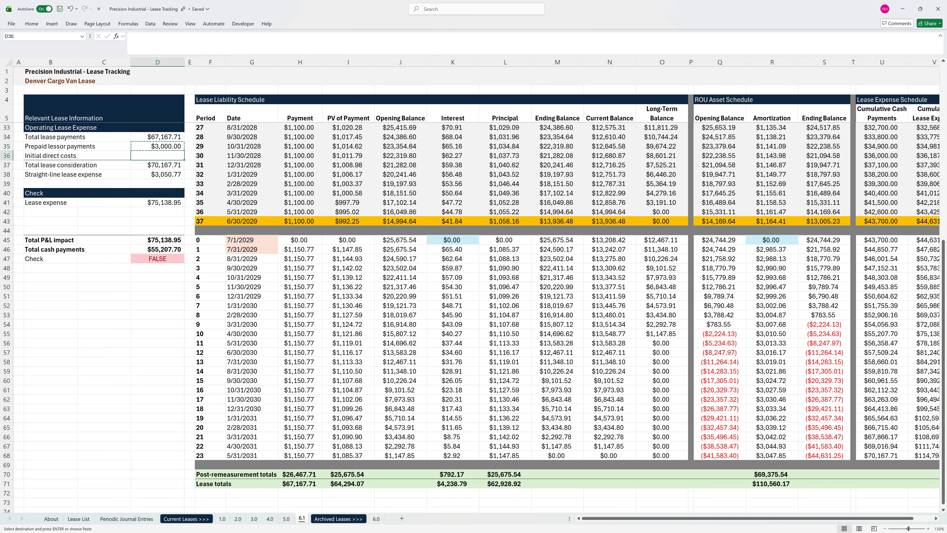
key("ctrl+v")
key("Escape")
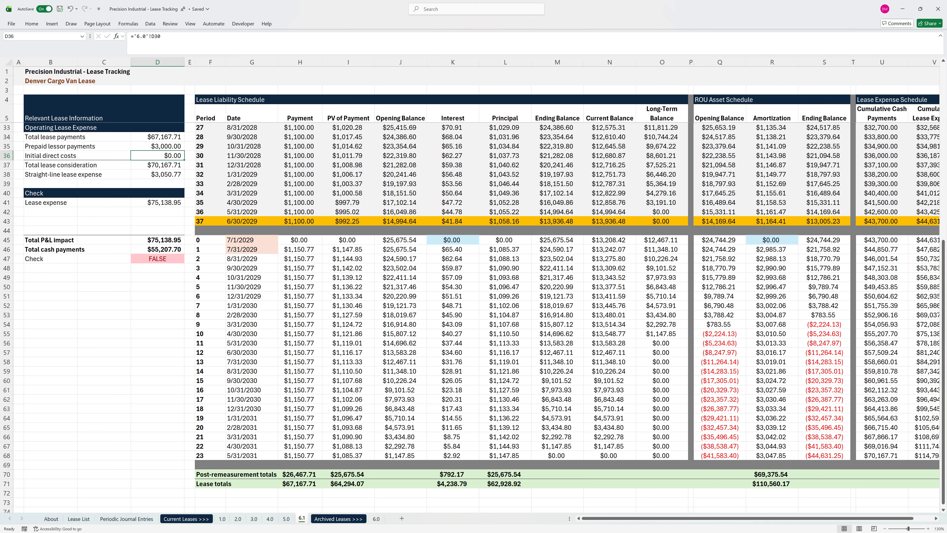
Step: Insert blank cells above Total lease consideration in columns B to D and label the new line "Previously recognized"
key("Down")
key("Left")
key("Left")
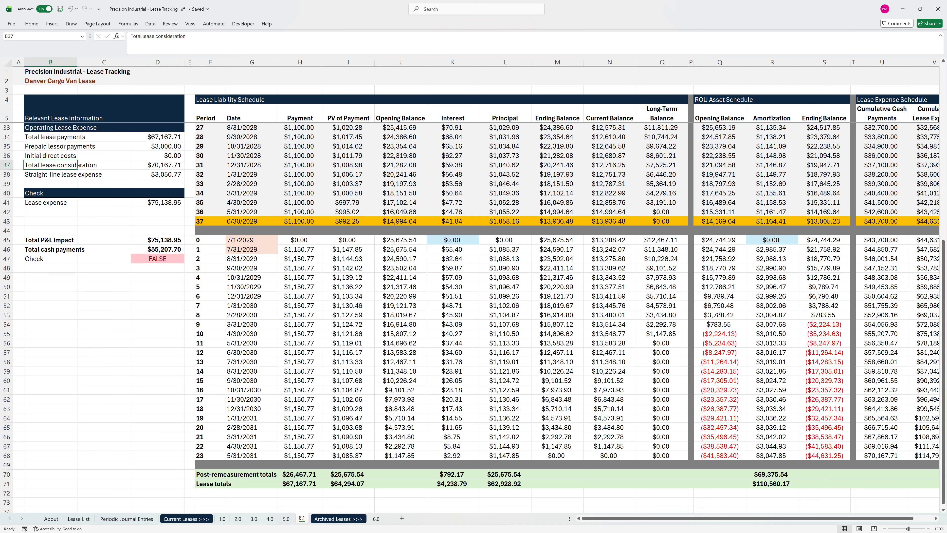
key("shift+Right")
key("shift+Right")
key("ctrl+shift+plus")
key("Return")
key("Left")
key("Right")
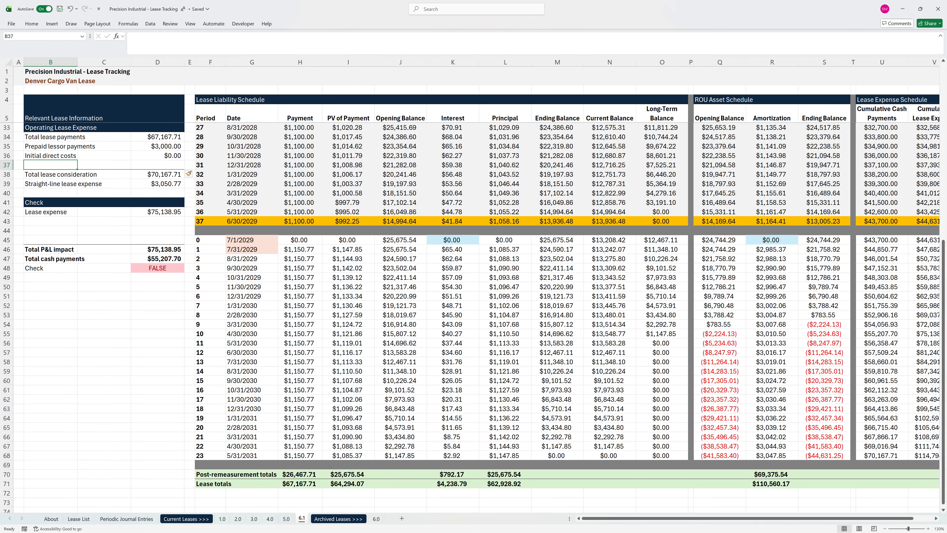
type("Previously recognized")
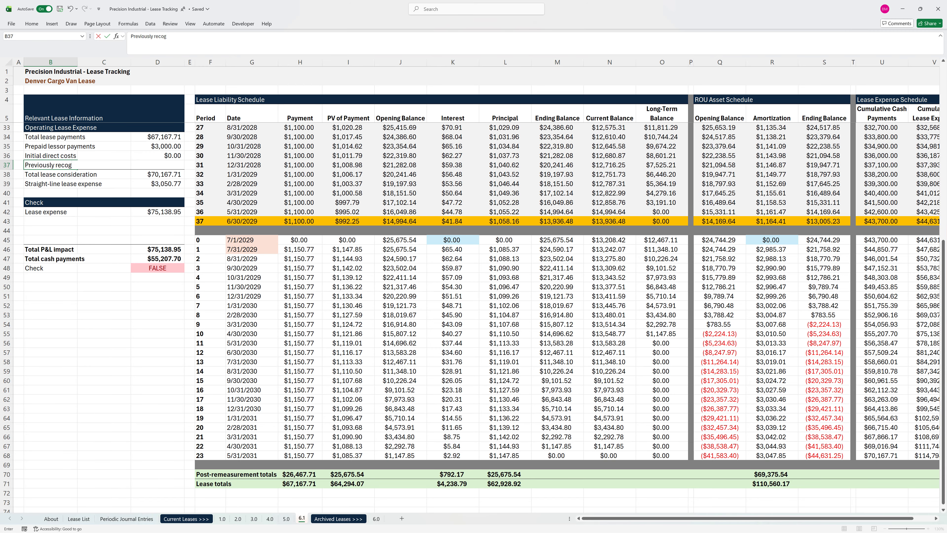
key("Right")
key("Right")
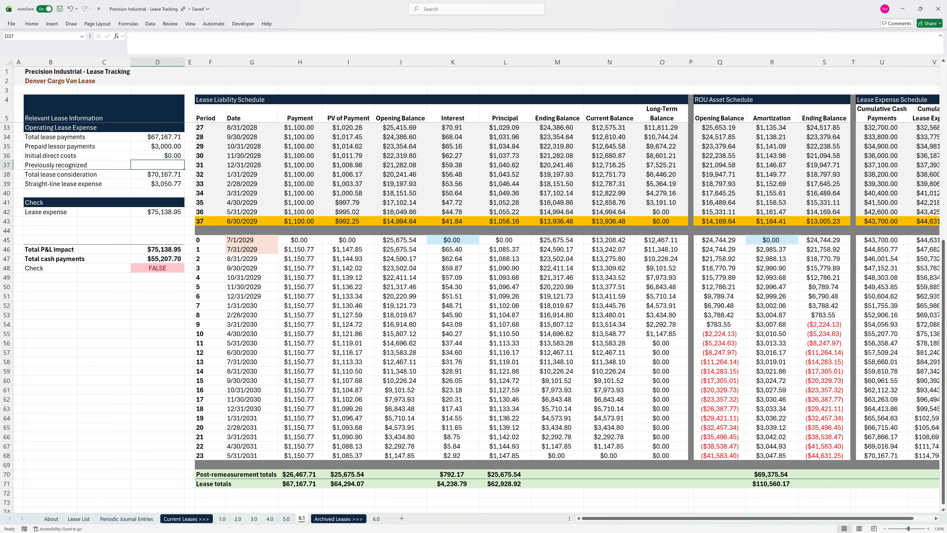
Step: Set Previously recognized in D37 to the negative of the period 37 cumulative lease expense in V43
type("=-")
key("Right")
key("Right")
key("Right")
key("Right")
key("Right")
key("Right")
key("Right")
key("Right")
key("Right")
key("Right")
key("Right")
key("Right")
key("Right")
key("Right")
key("Right")
key("Right")
key("Right")
key("Right")
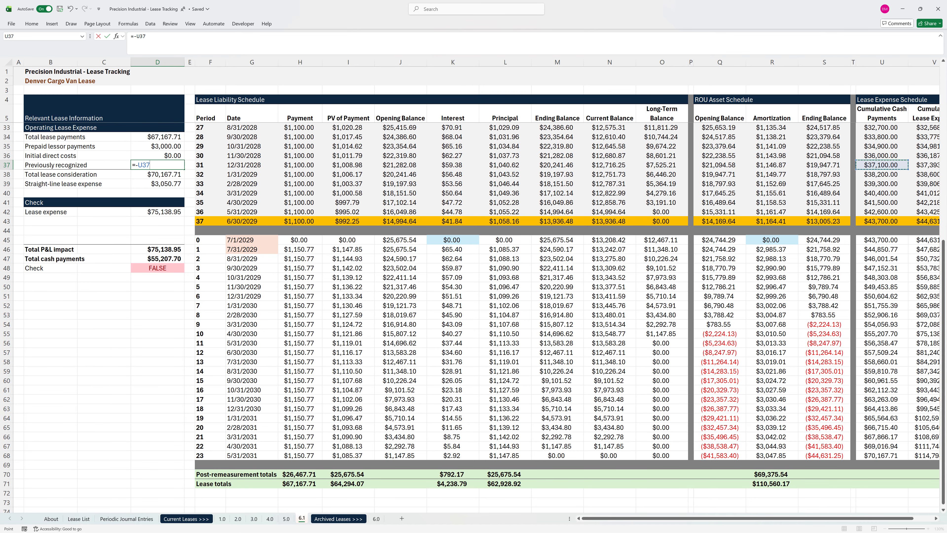
key("Down")
key("Down")
key("Down")
key("Down")
key("Down")
key("Down")
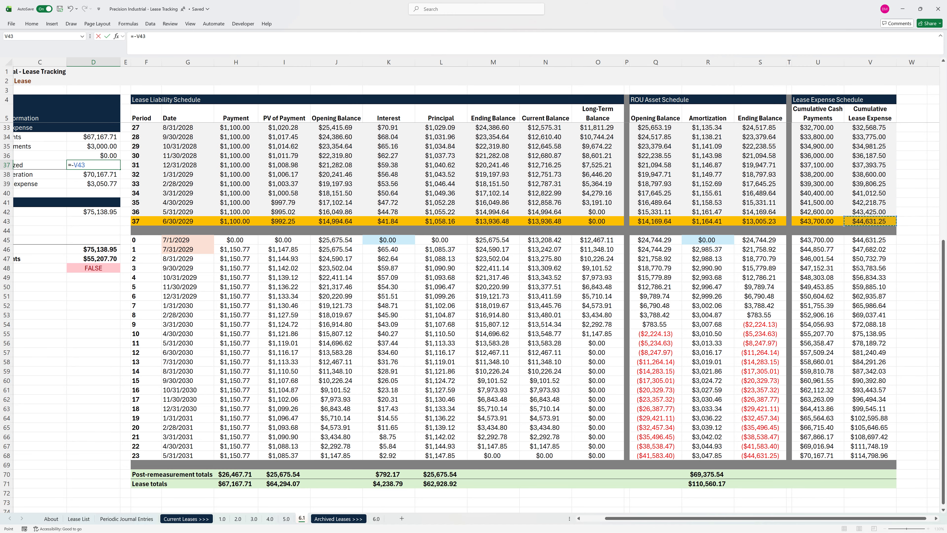
key("ctrl+Return")
scroll(473, 283, "left", 3)
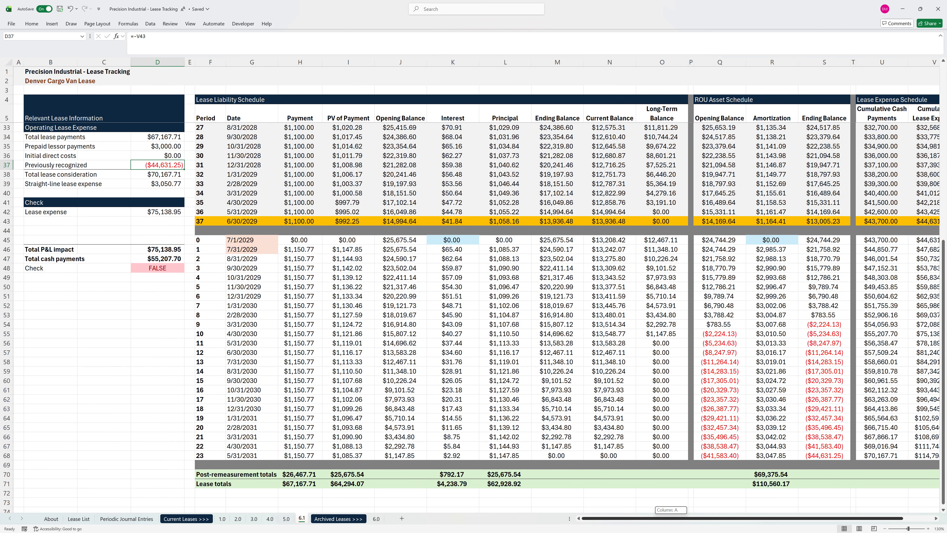
Step: Rename the Total lease consideration label in B38 to "Post-remeasurement expense"
key("Left")
key("Left")
key("Down")
type("Post")
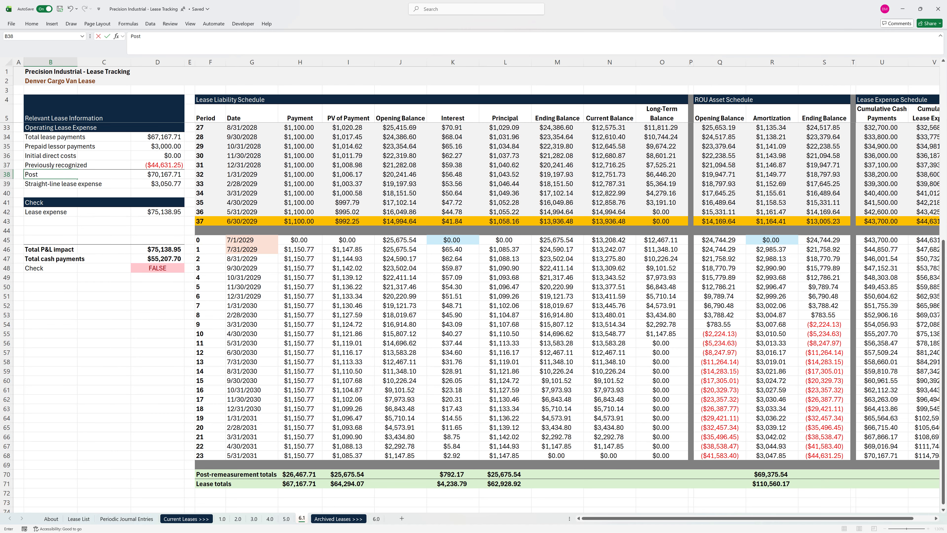
type("-remeasurement expense")
key("Tab")
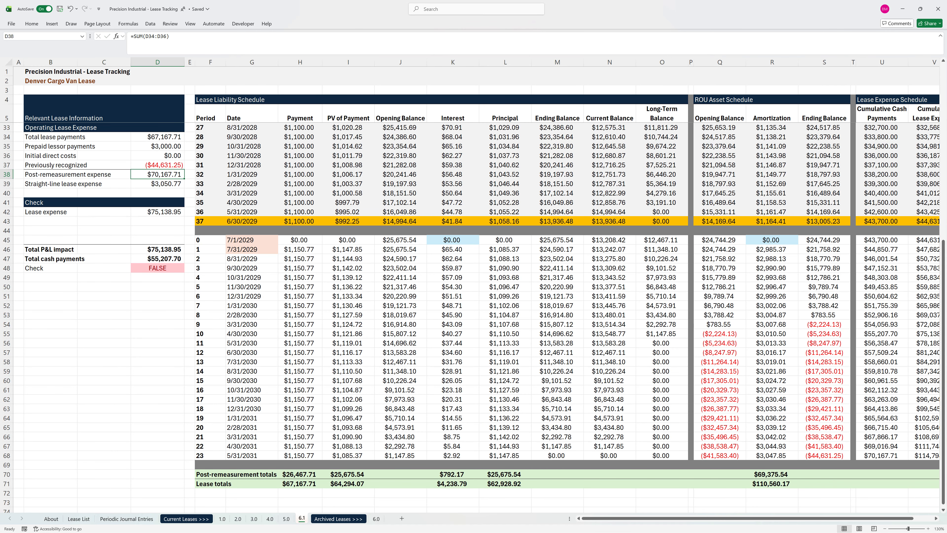
Step: Total D34 through D37 with a SUM formula in D38 for the post-remeasurement expense
type("=SUM(")
key("Up")
key("shift+Up")
key("shift+Up")
key("shift+Up")
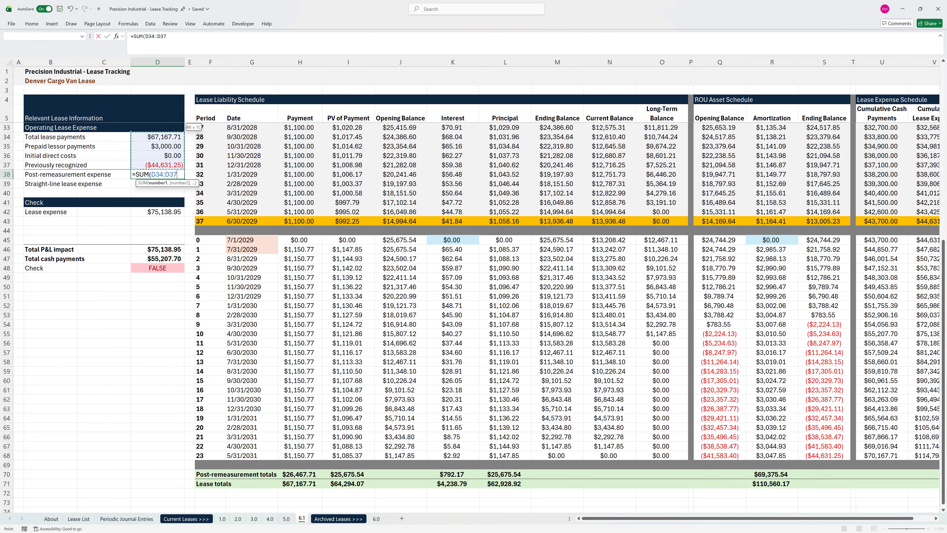
key("ctrl+Return")
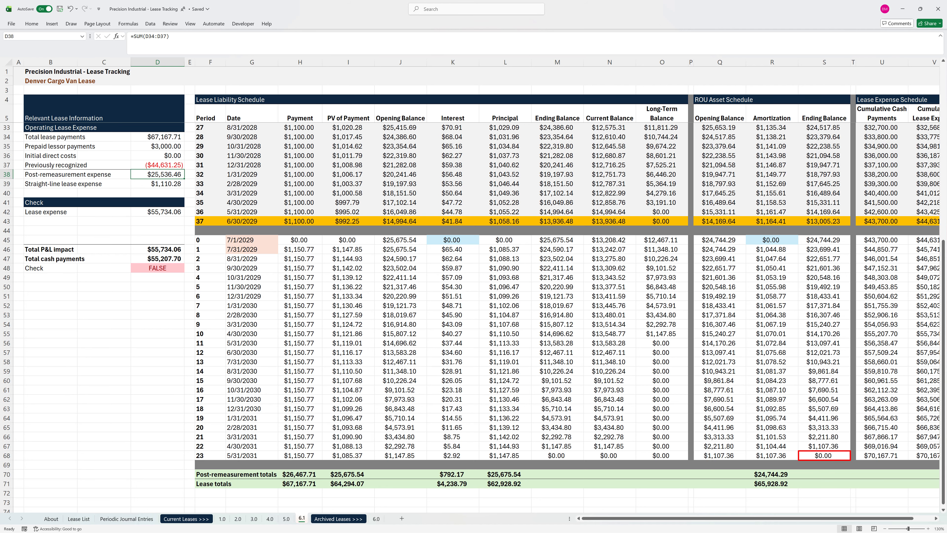
Step: Link the Lease expense check in D42 to the final period's cumulative lease expense in V68
scroll(472, 317, "down", 2)
left_click(157, 156)
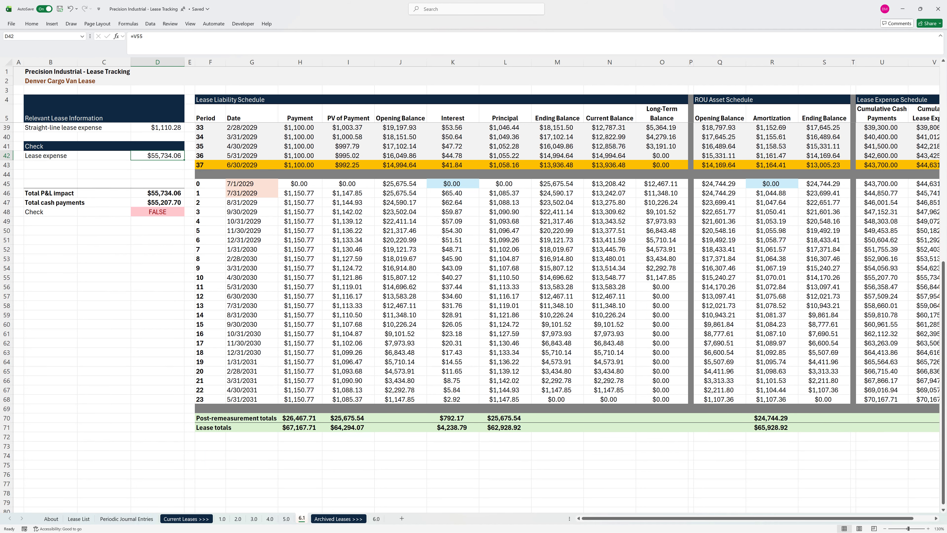
type("=")
key("Right")
key("ctrl+Right")
key("ctrl+Right")
key("ctrl+Right")
key("ctrl+Right")
key("ctrl+Right")
key("ctrl+Right")
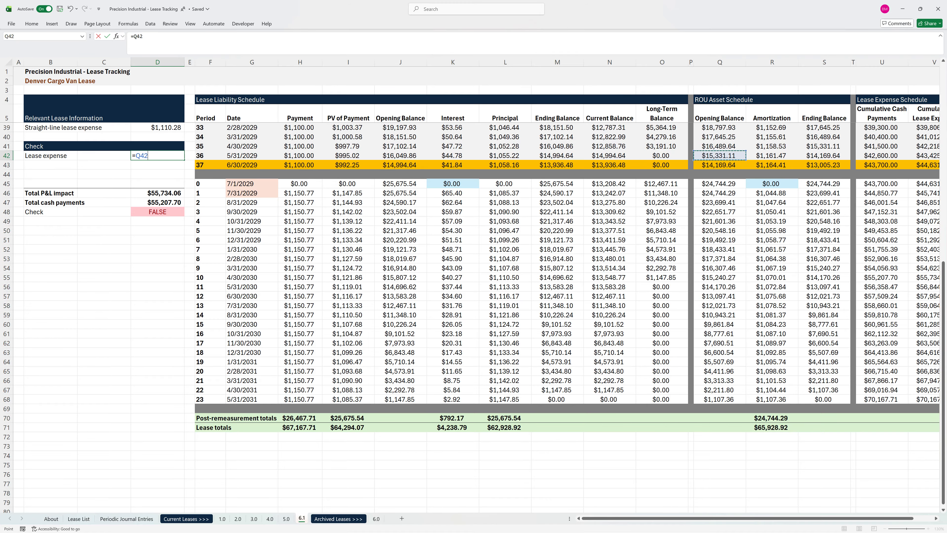
key("ctrl+Down")
key("ctrl+Down")
key("ctrl+Down")
key("Return")
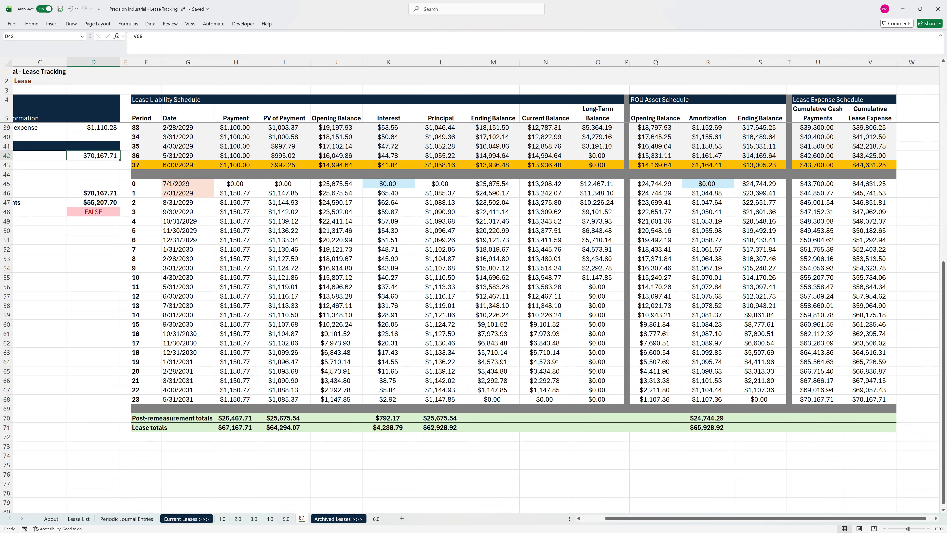
Step: Link Total cash payments in D47 to the final period's cumulative cash payments in U68
key("Down")
key("Down")
key("Down")
key("Down")
type("=")
key("ctrl+Right")
key("ctrl+Right")
key("ctrl+Right")
key("ctrl+Right")
key("ctrl+Right")
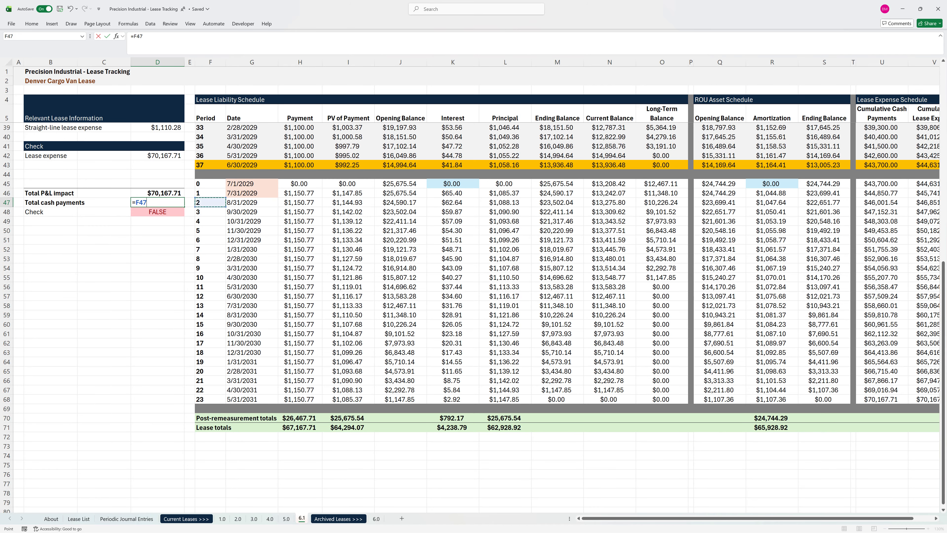
key("ctrl+Down")
key("ctrl+Return")
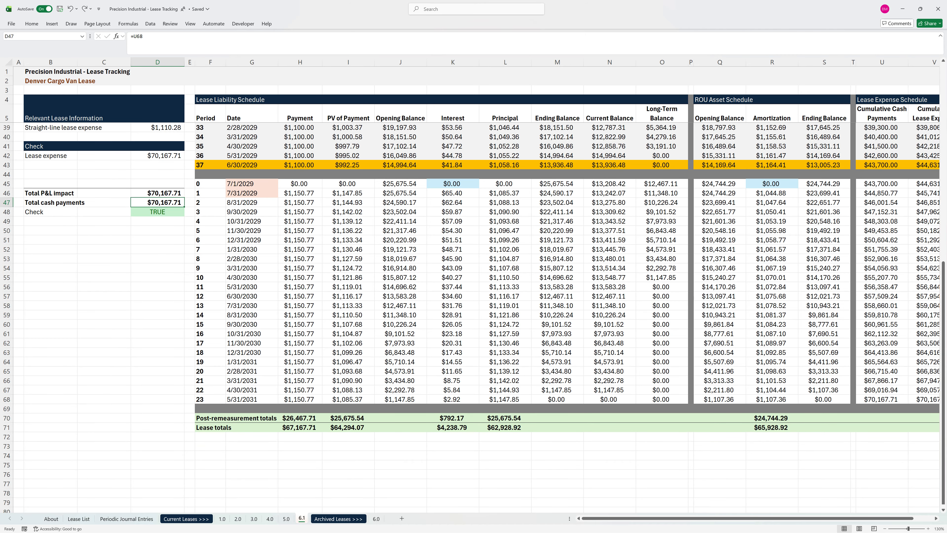
scroll(473, 319, "up", 1)
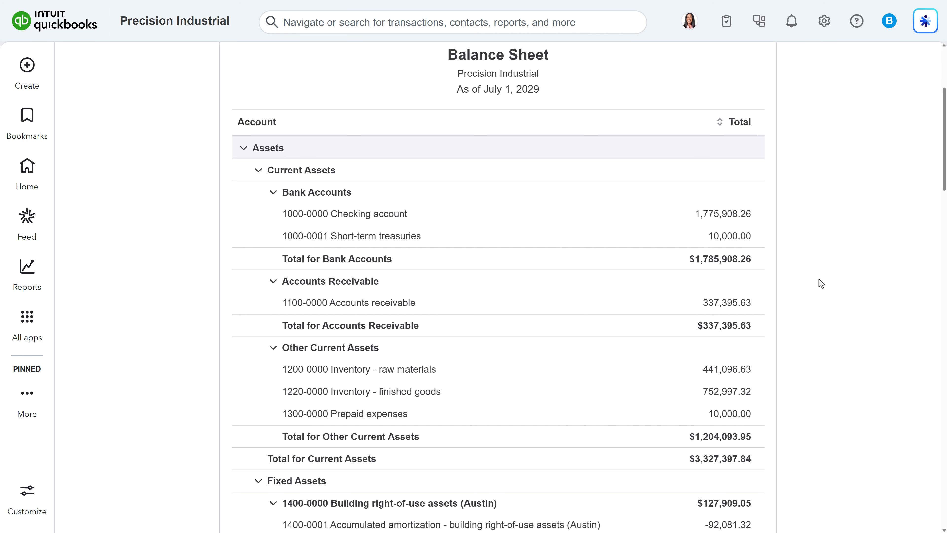
Step: Switch to QuickBooks and examine the vehicle right-of-use asset and vehicle lease liability balances on the July 1, 2029 balance sheet
scroll(819, 279, "down", 10)
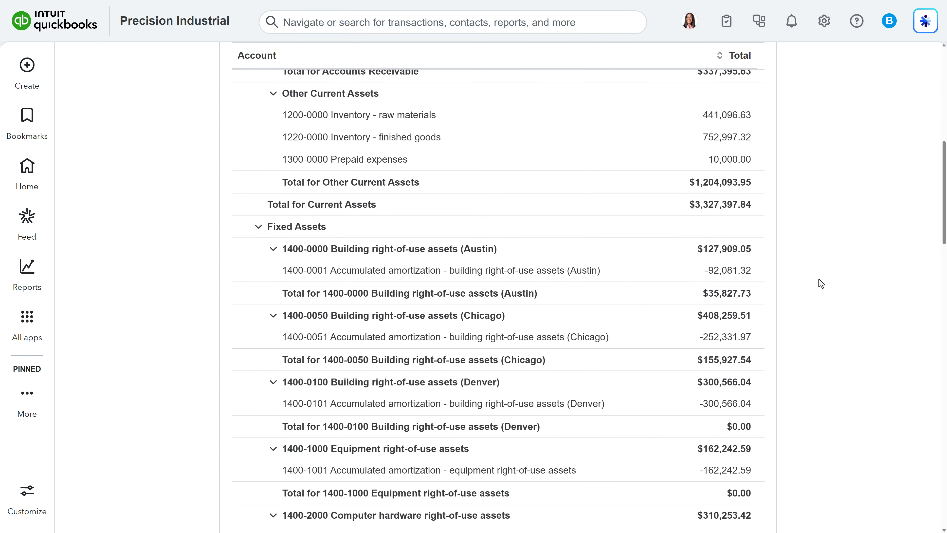
scroll(819, 278, "down", 8)
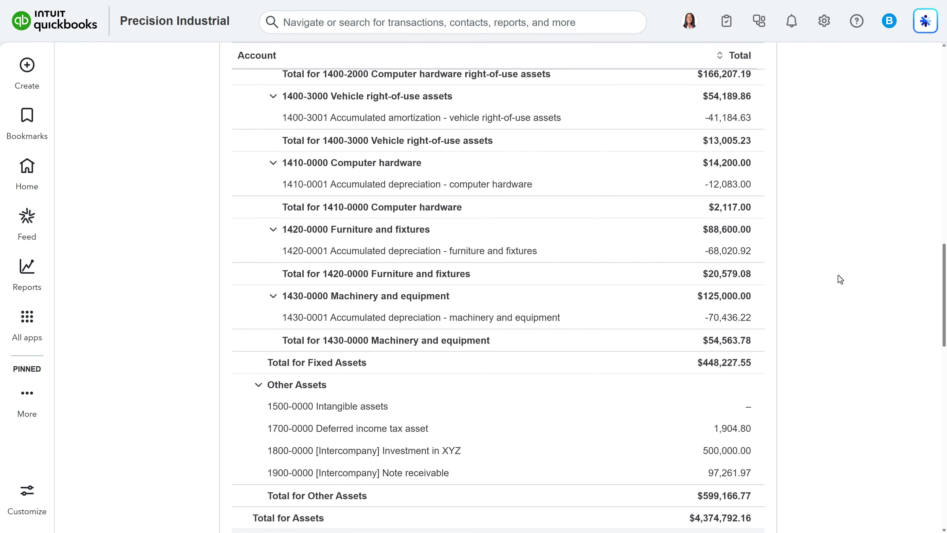
scroll(840, 279, "down", 12)
scroll(837, 275, "down", 7)
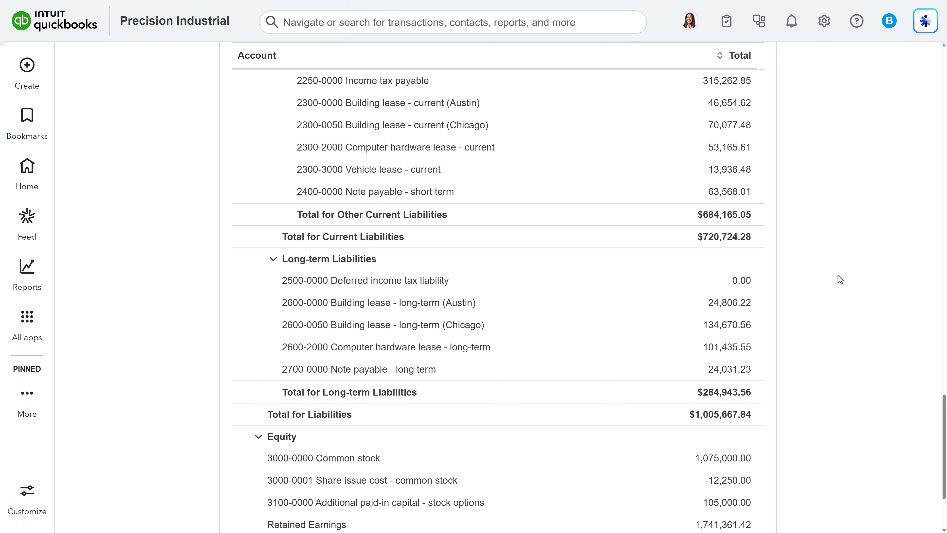
scroll(838, 275, "up", 15)
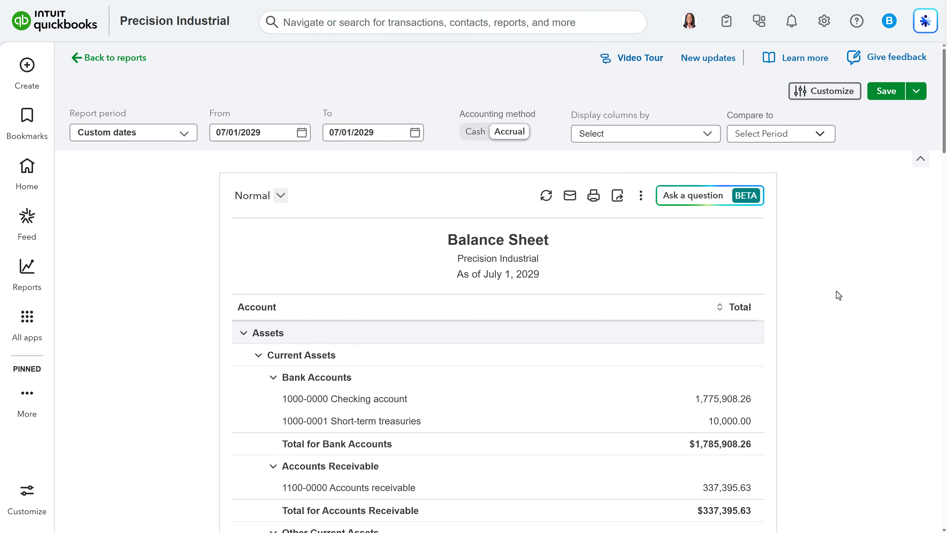
Step: Create a new journal entry dated 07/01/2029
left_click(31, 75)
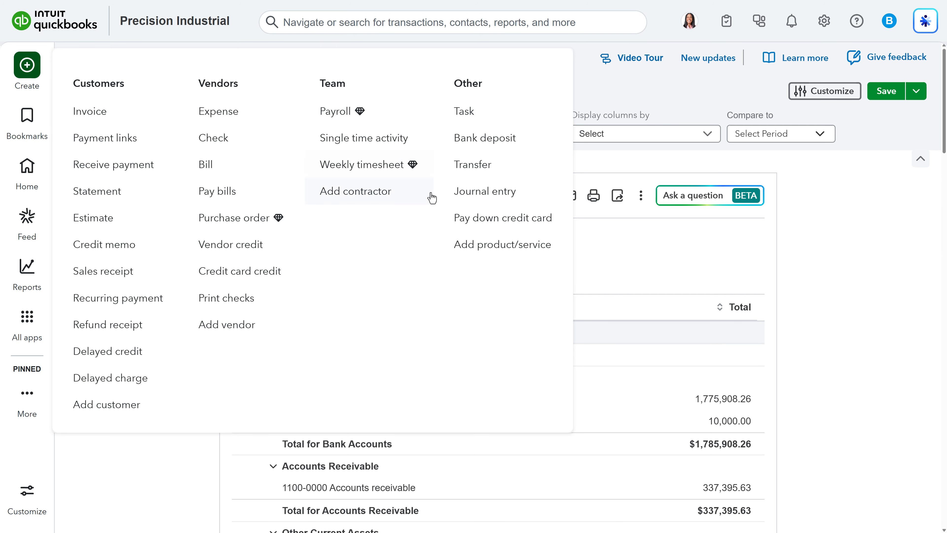
left_click(481, 192)
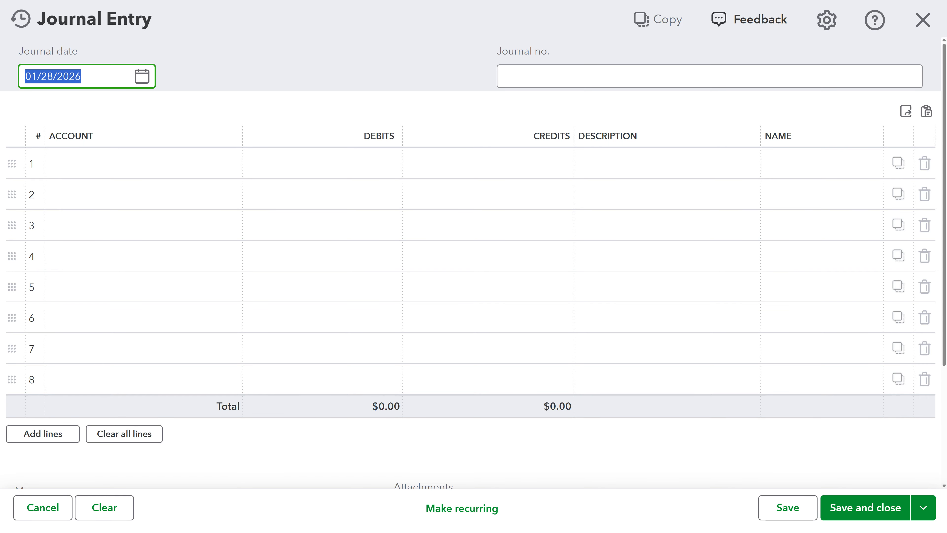
type("07")
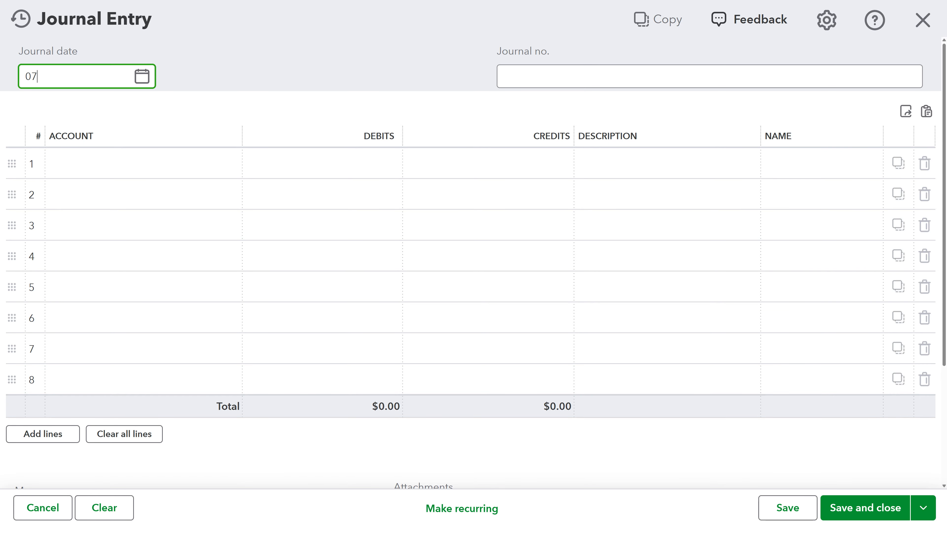
type("/01/2029")
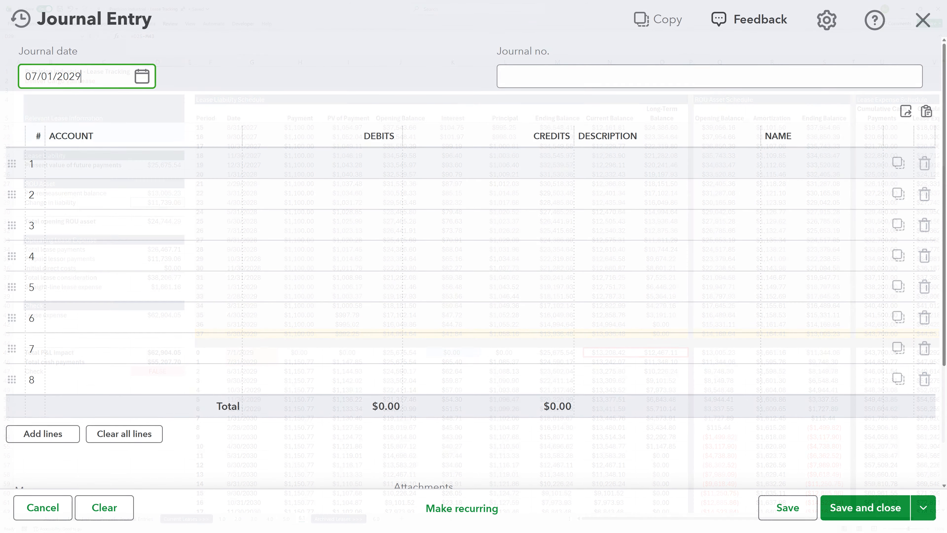
Step: Debit 2300-3000 Vehicle lease - current for 13,936.48 on the first journal line
left_click(205, 165)
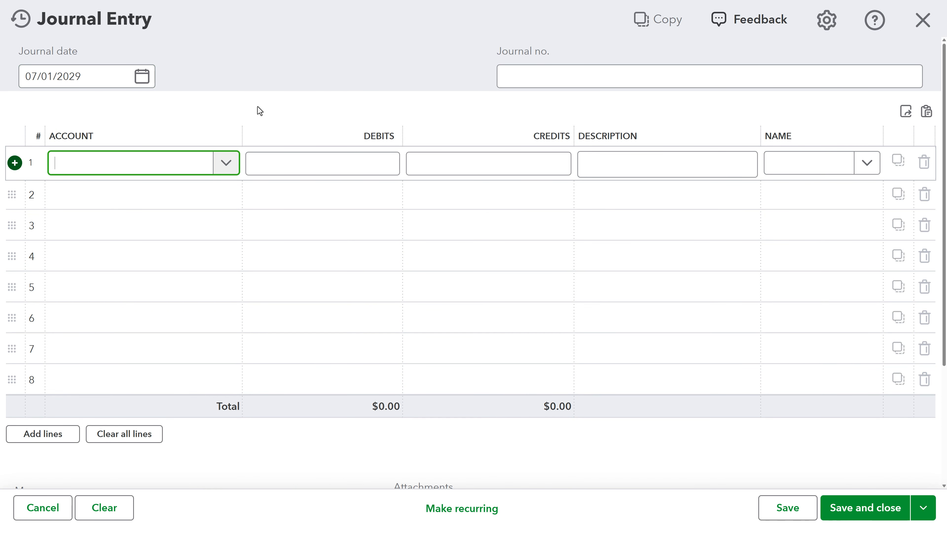
type("vehicle current")
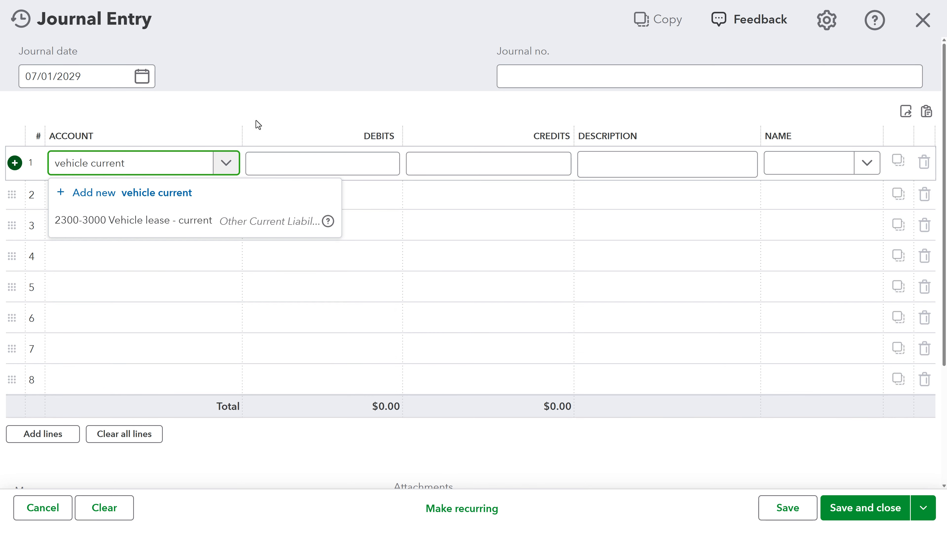
left_click(205, 220)
left_click(324, 164)
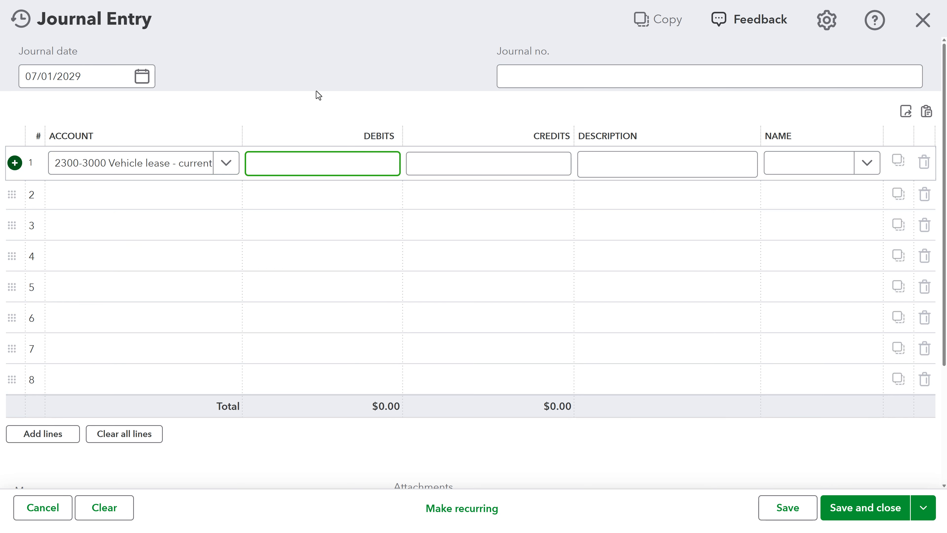
type("13936.48")
Step: Look up the current vehicle lease account for the second journal line
left_click(184, 194)
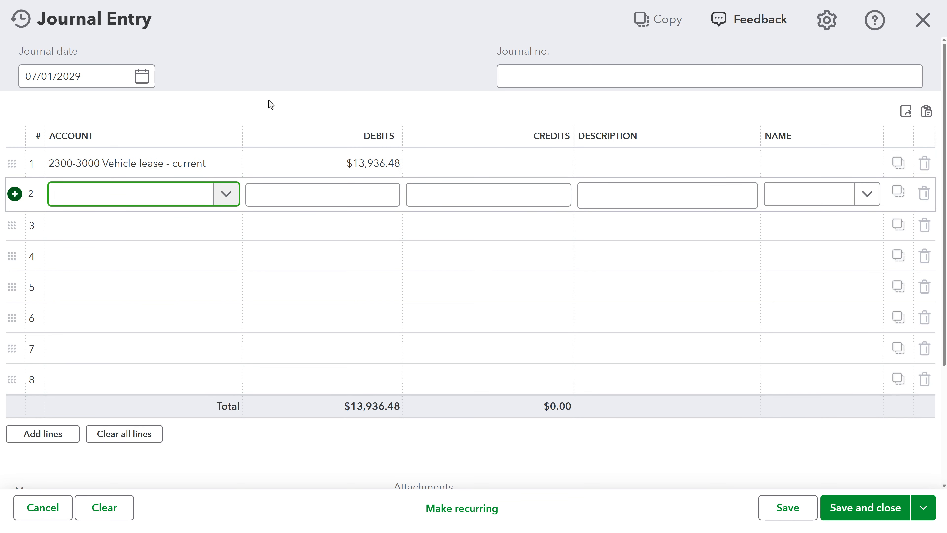
type("vehicle cu")
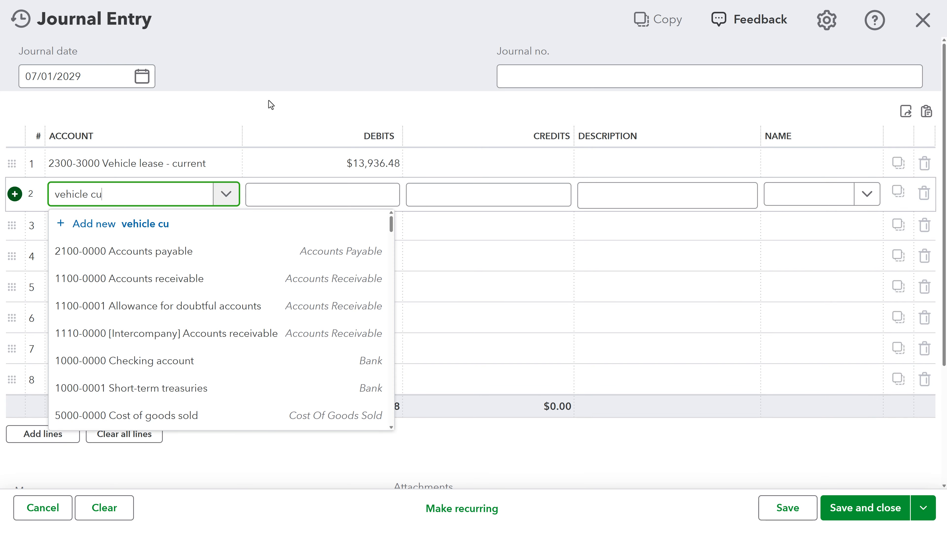
type("rrent")
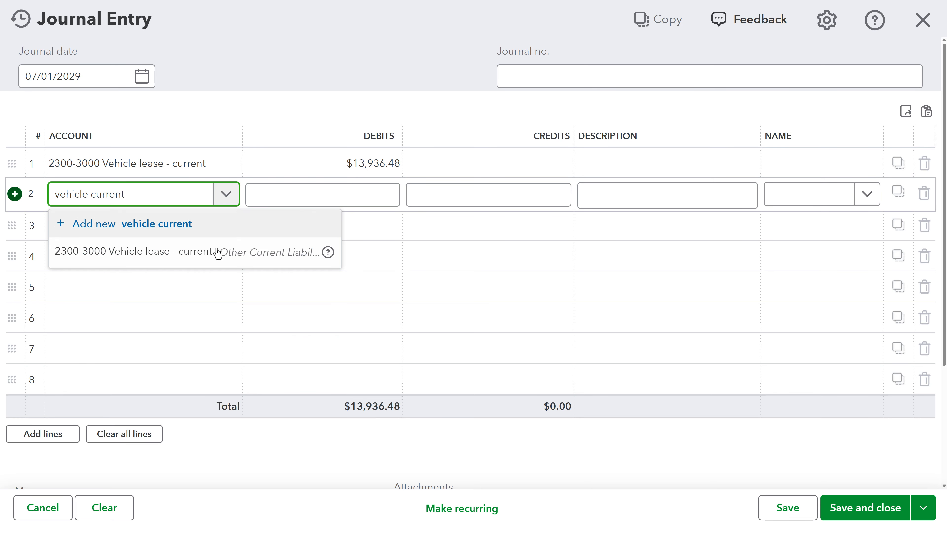